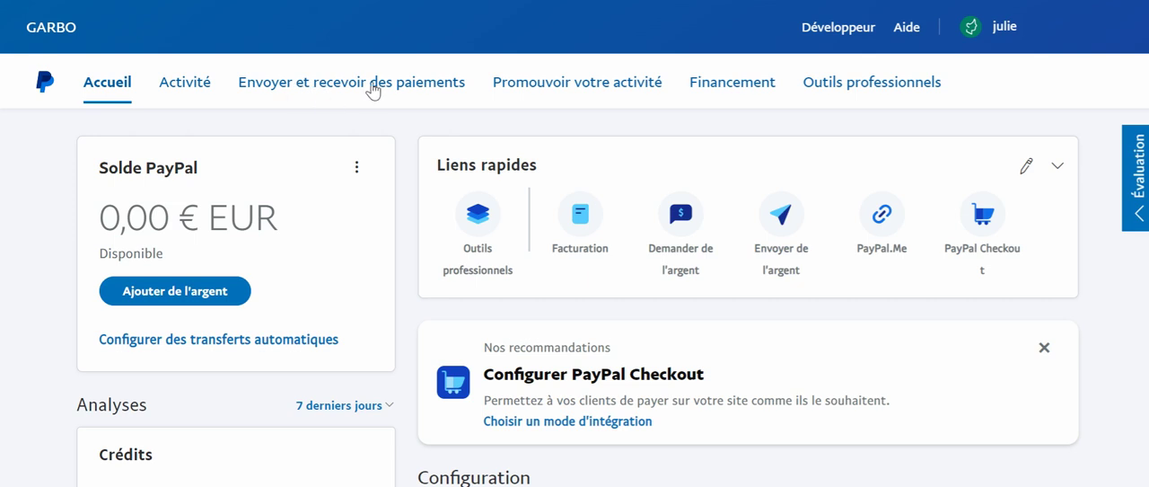
Open the creator for payment buttons and links and choose a fixed price (Un prix fixe) as the pricing type
click(373, 90)
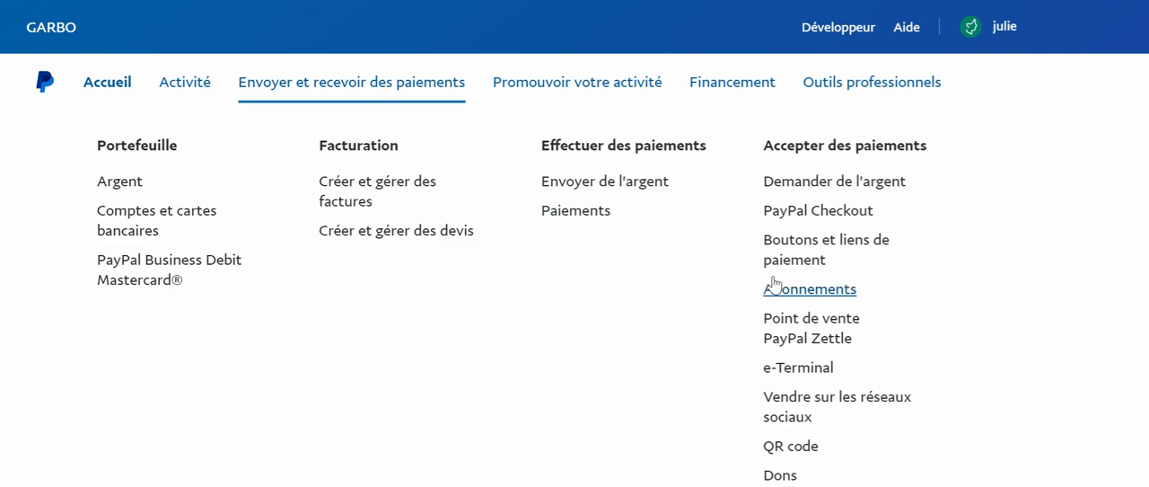
click(804, 257)
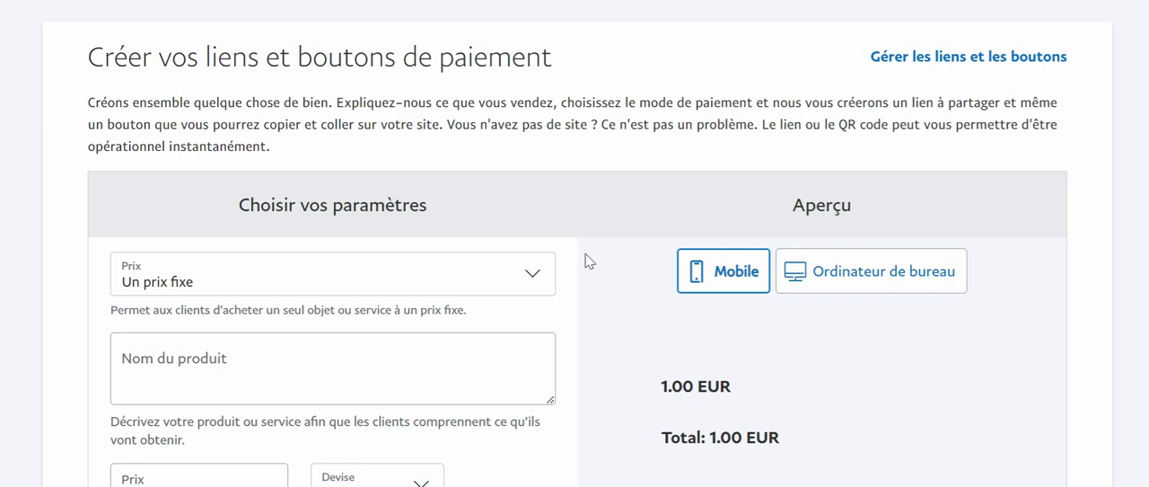
click(357, 289)
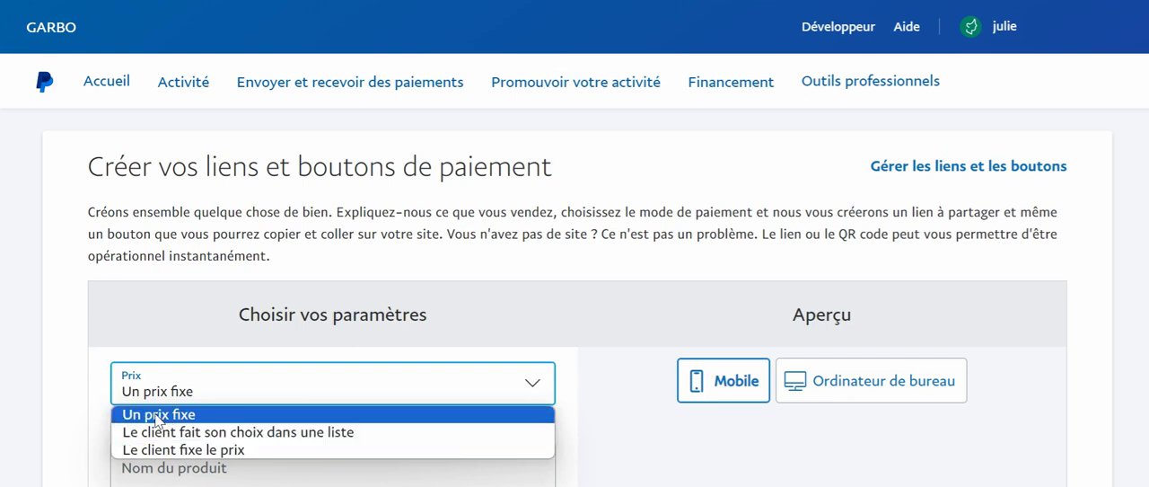
click(159, 415)
Enter "Formation Midset" as the product name
scroll(165, 422, down, 1)
scroll(165, 422, down, 1)
click(182, 271)
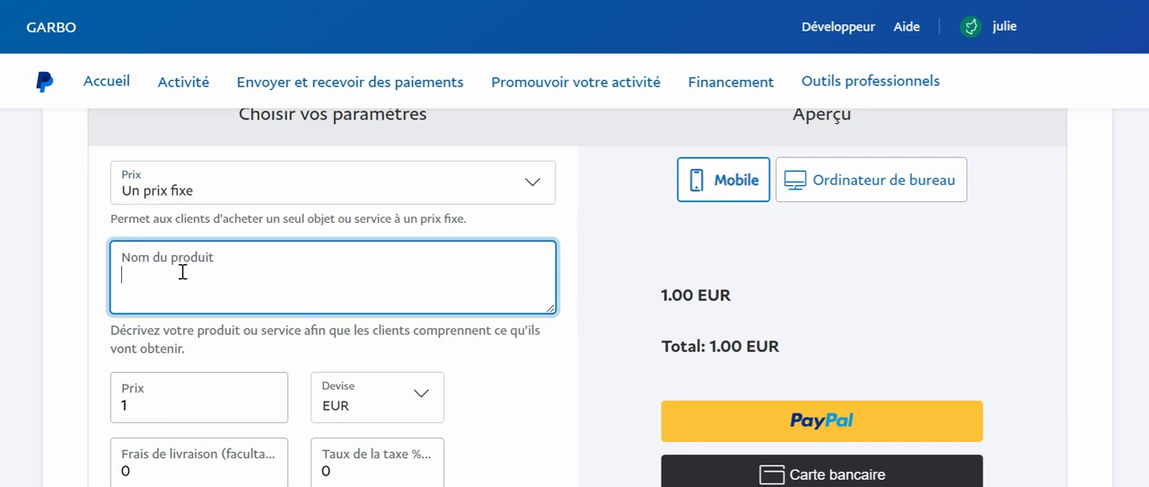
text(F)
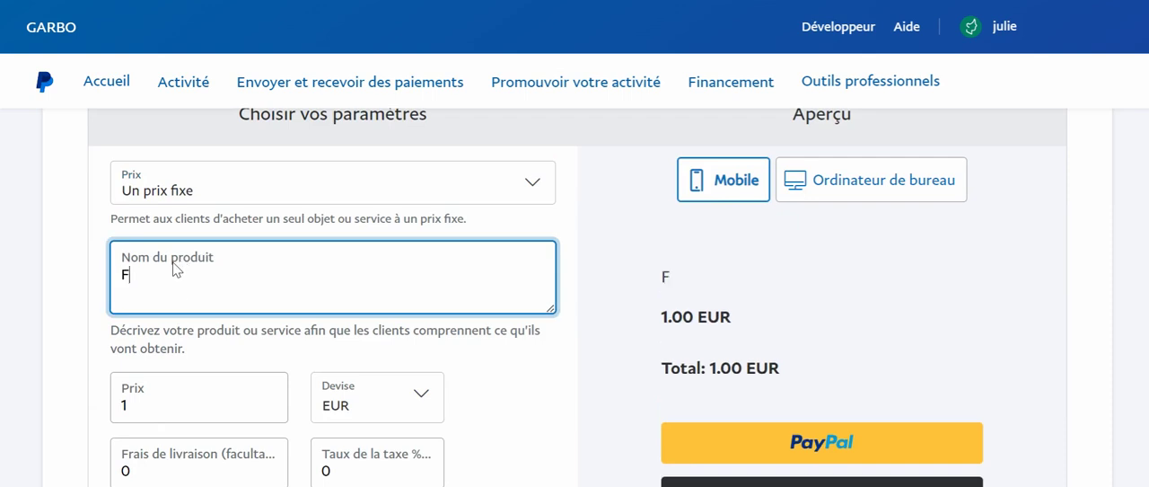
text(ormation)
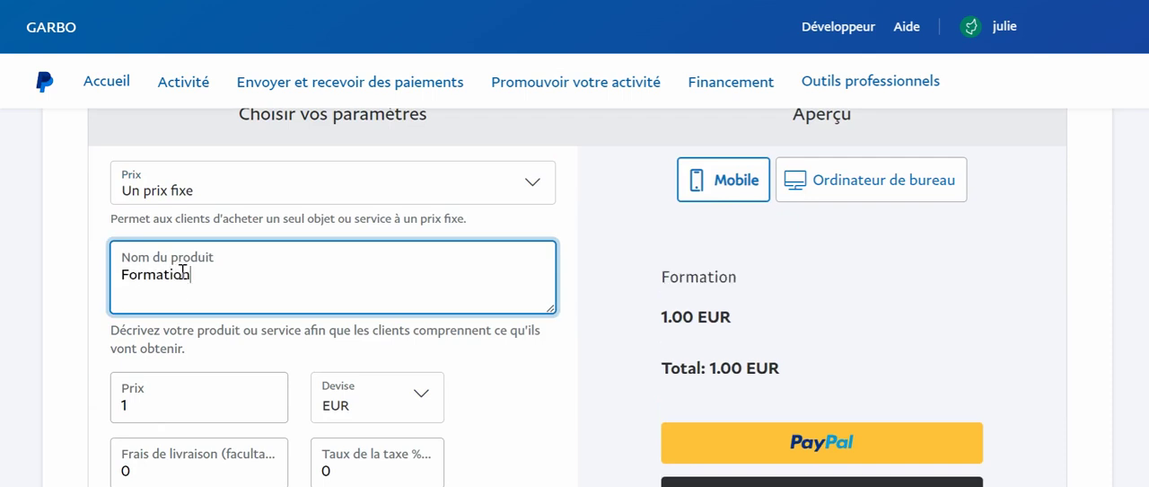
text( Midst)
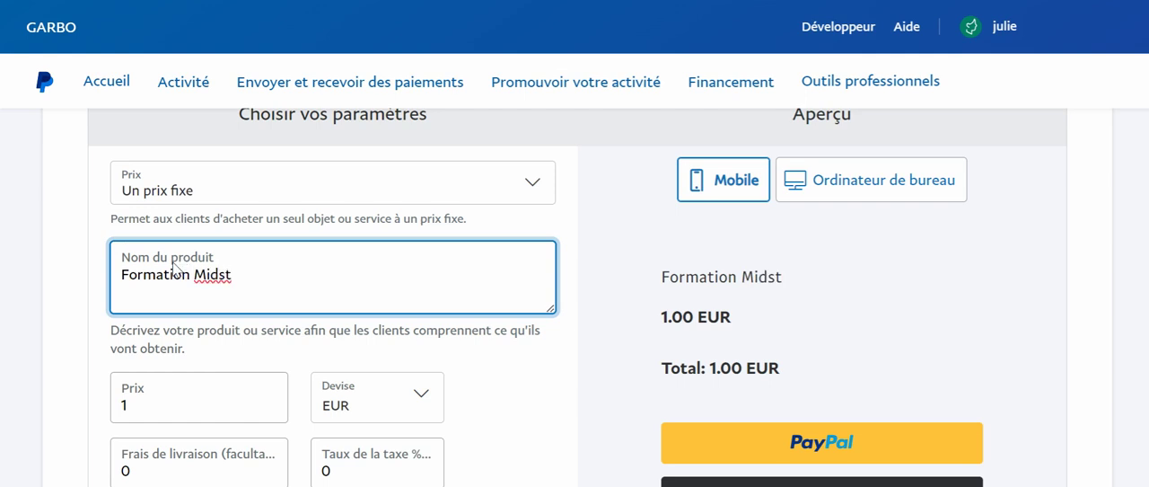
key(BackSpace)
key(BackSpace)
text(et)
key(BackSpace)
text(st)
key(BackSpace)
text(et)
Set the product price to 100 EUR
scroll(281, 412, down, 1)
scroll(279, 411, down, 3)
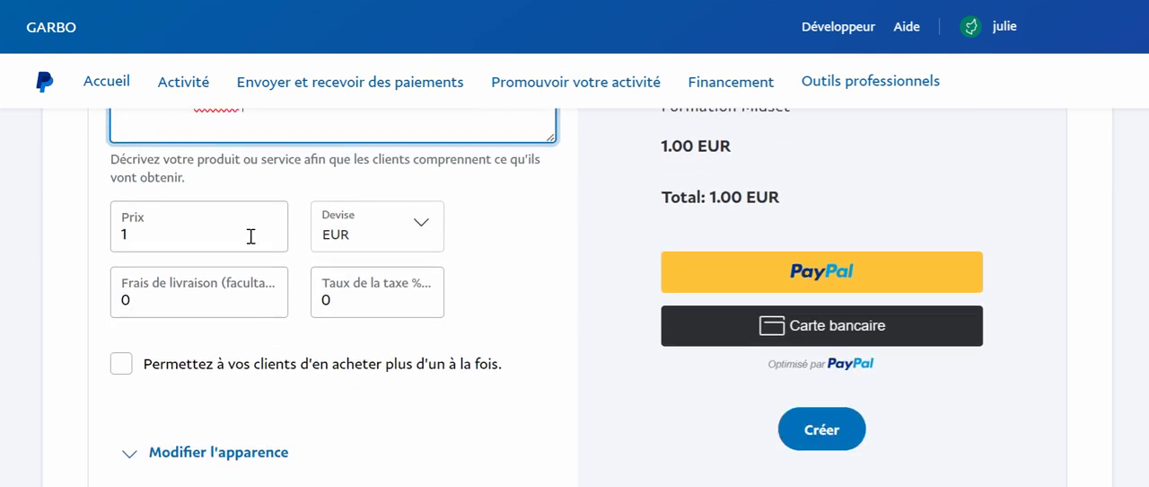
click(196, 245)
key(BackSpace)
text(100)
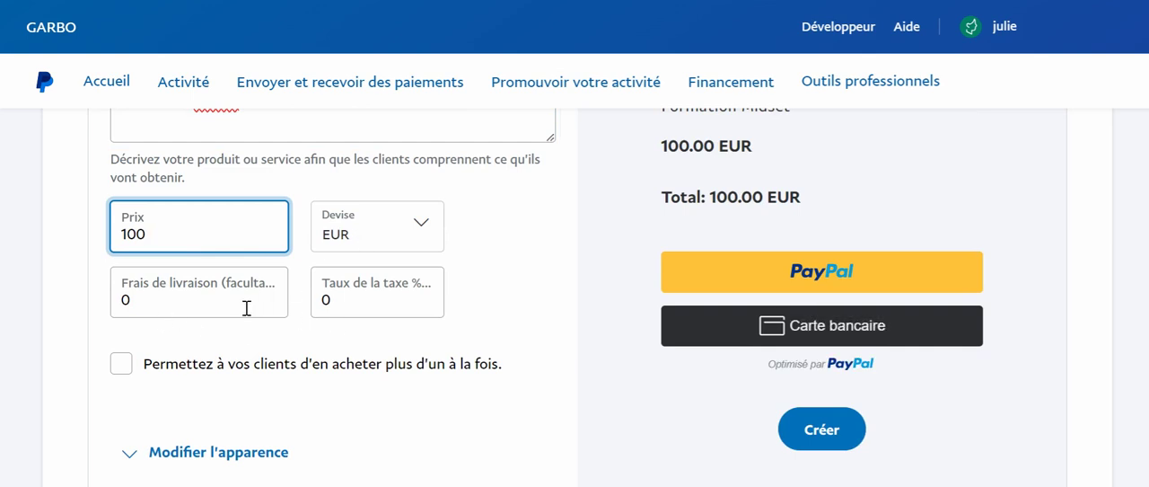
Switch the payment button preview to the desktop computer version and review it alongside the product settings
scroll(377, 322, down, 2)
scroll(379, 322, up, 5)
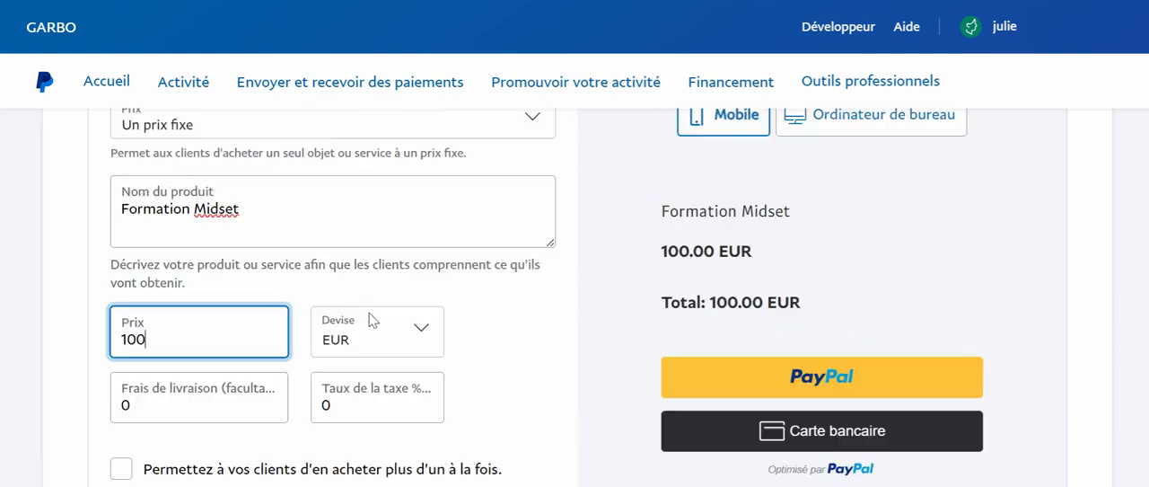
scroll(372, 321, down, 1)
scroll(372, 321, up, 1)
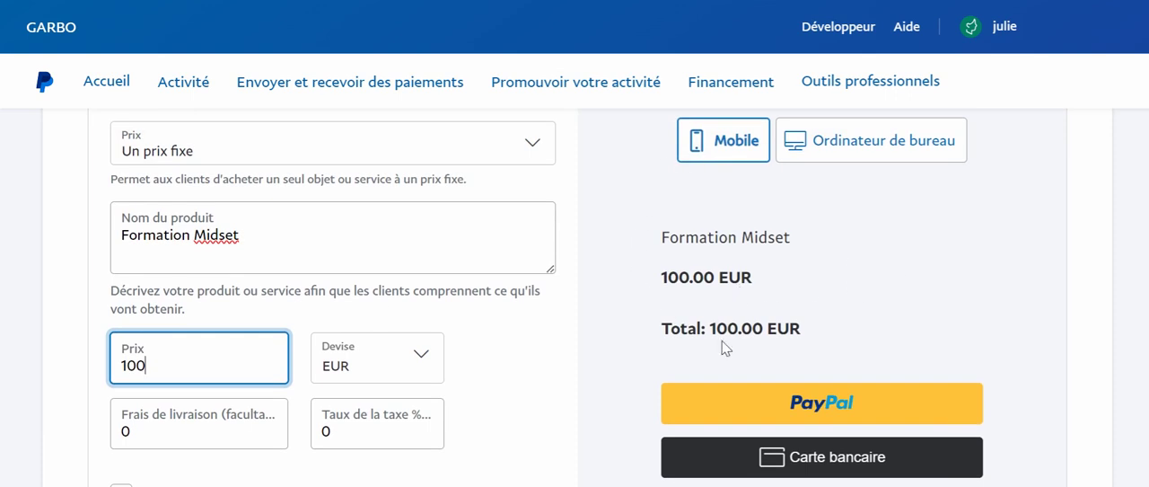
click(869, 149)
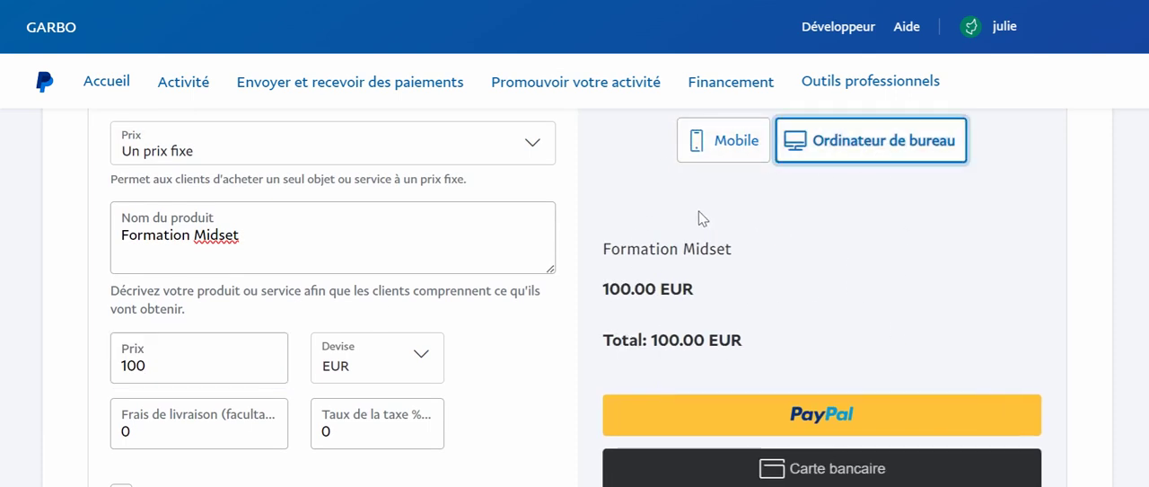
scroll(699, 216, down, 3)
scroll(709, 220, up, 3)
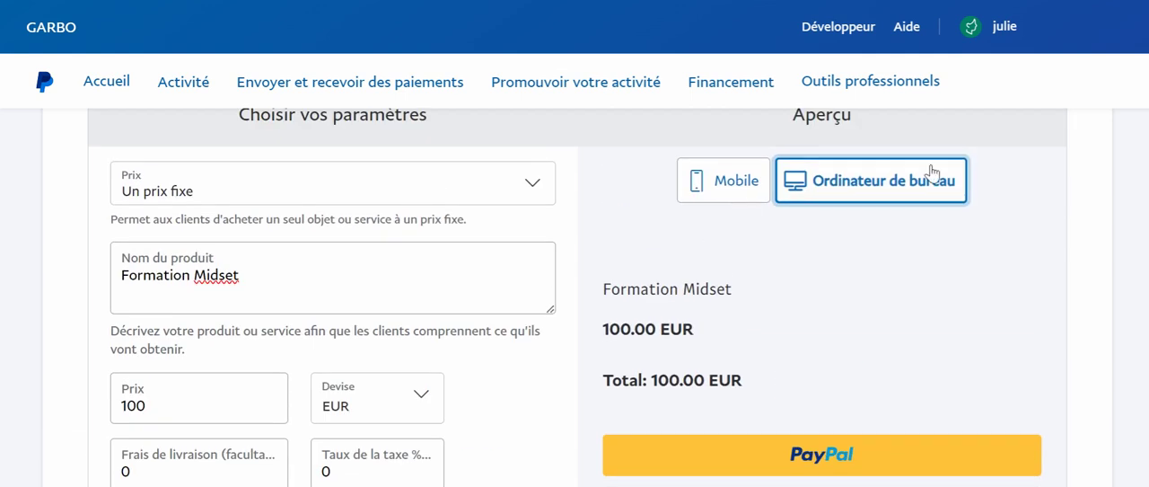
scroll(622, 312, down, 2)
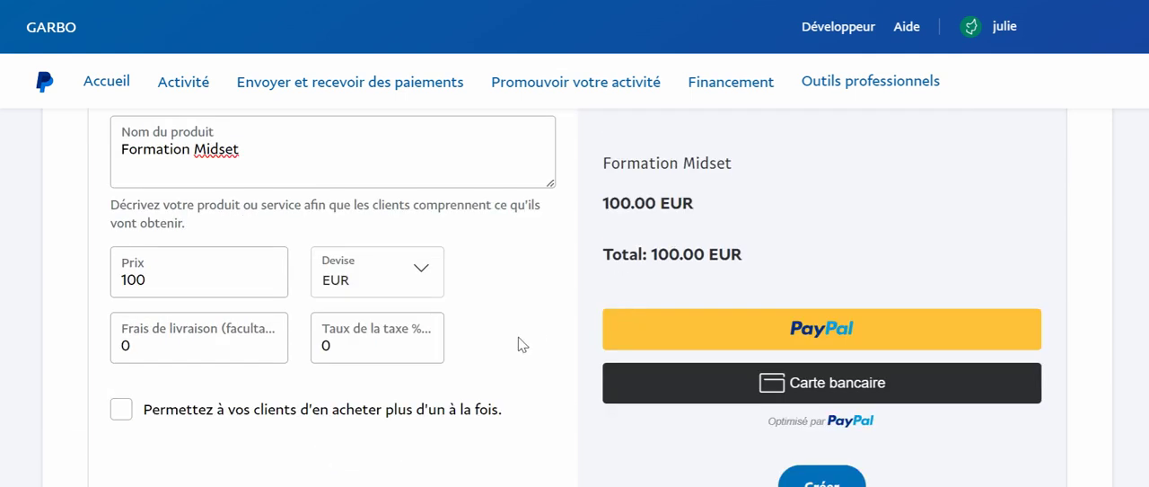
scroll(521, 341, down, 3)
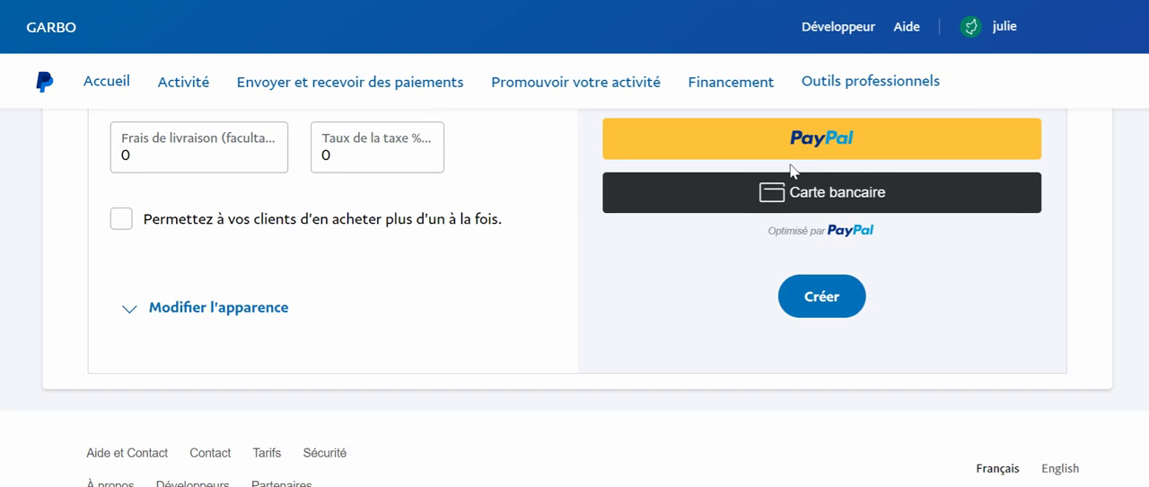
scroll(792, 180, up, 2)
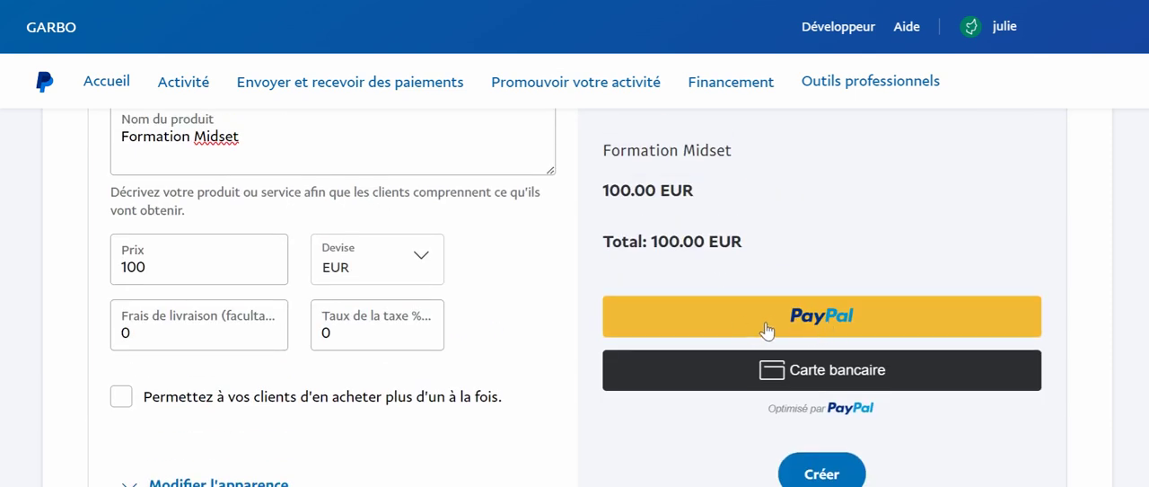
scroll(669, 355, down, 2)
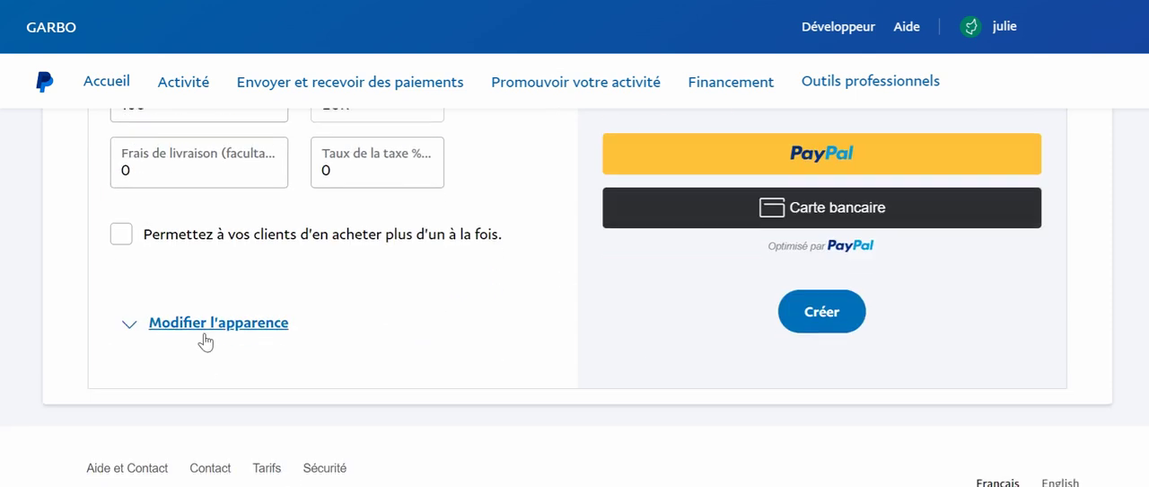
Open the appearance options, try the horizontal button layout and set it back to vertical (À la verticale)
click(200, 330)
scroll(200, 335, down, 1)
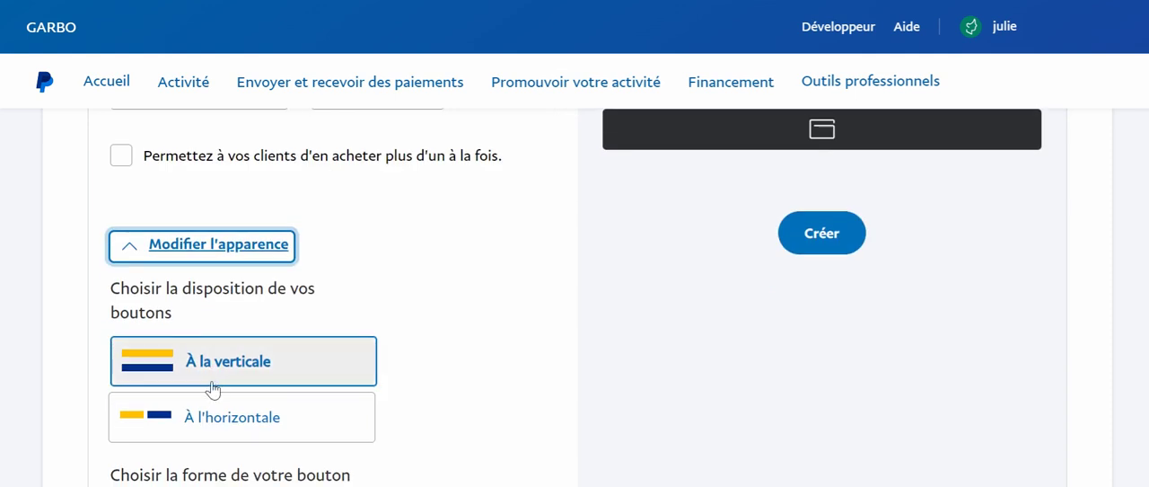
click(224, 418)
scroll(220, 419, up, 2)
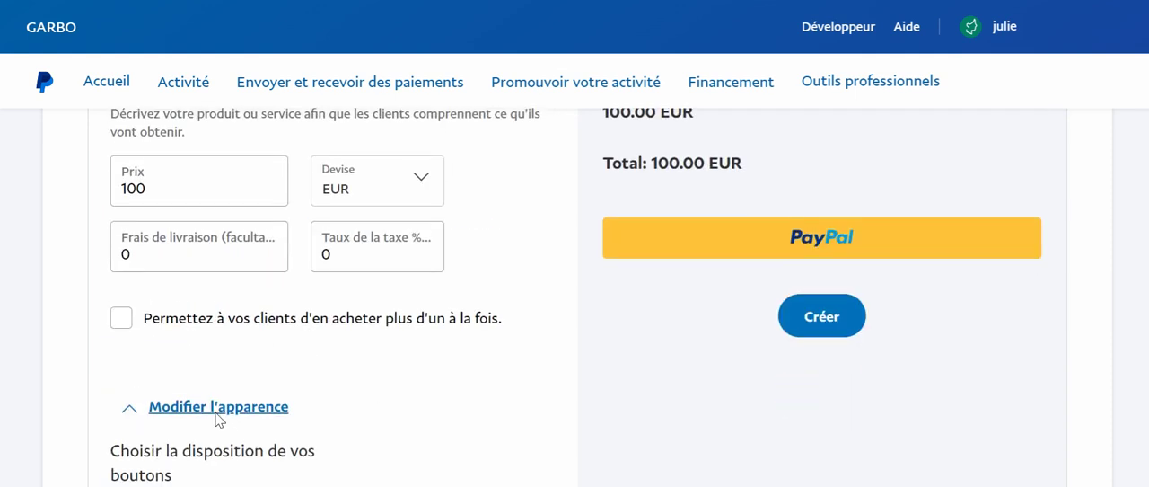
scroll(218, 418, down, 2)
click(196, 325)
Set the payment button's text to "Acheter" and check it in the preview
scroll(193, 322, down, 6)
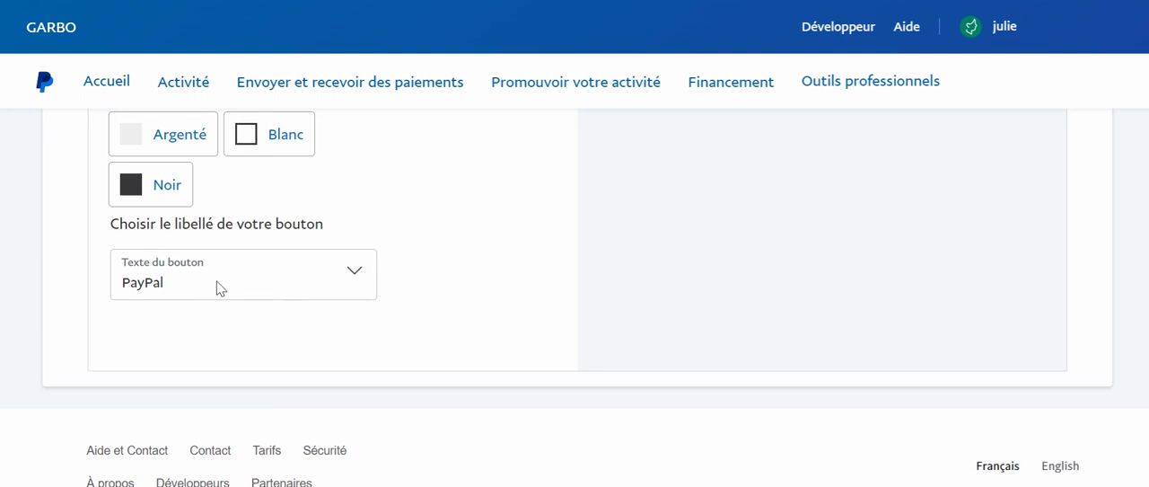
click(216, 286)
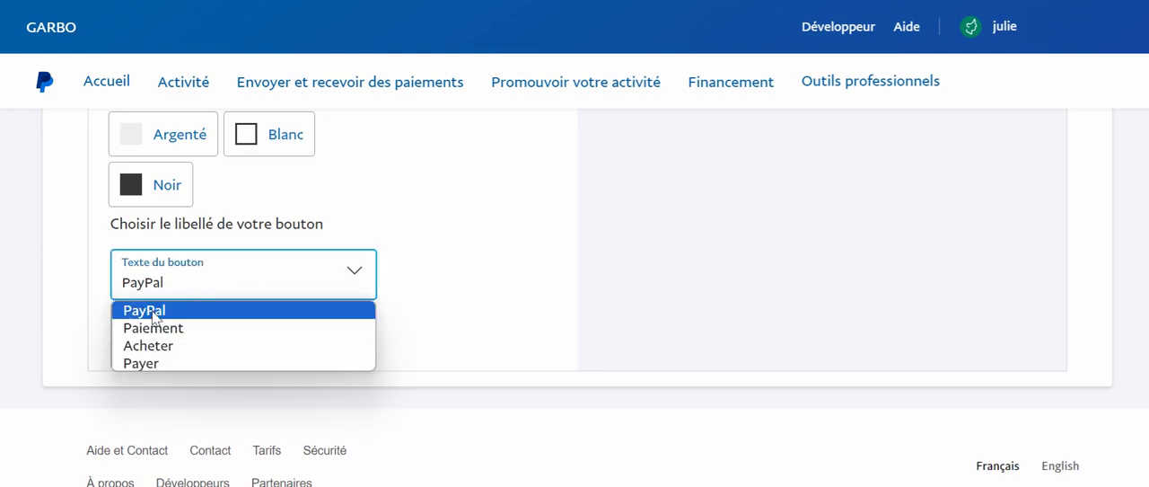
click(152, 349)
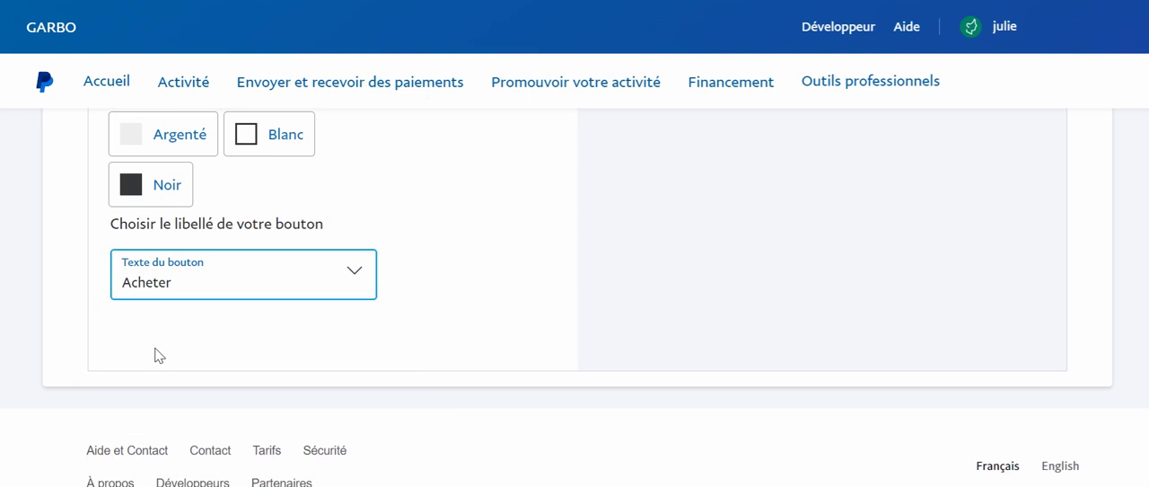
scroll(611, 309, up, 1)
scroll(607, 309, up, 10)
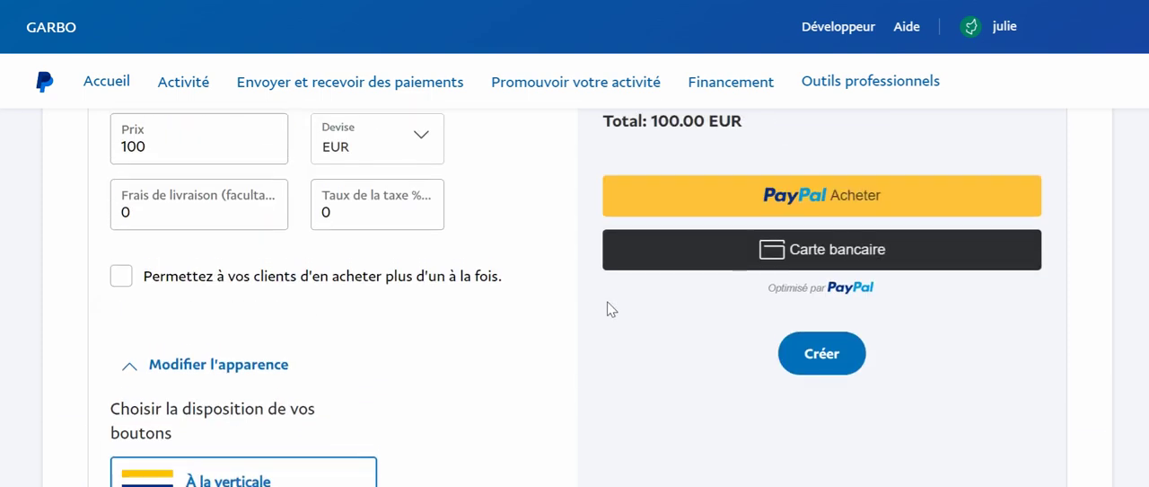
scroll(607, 309, down, 10)
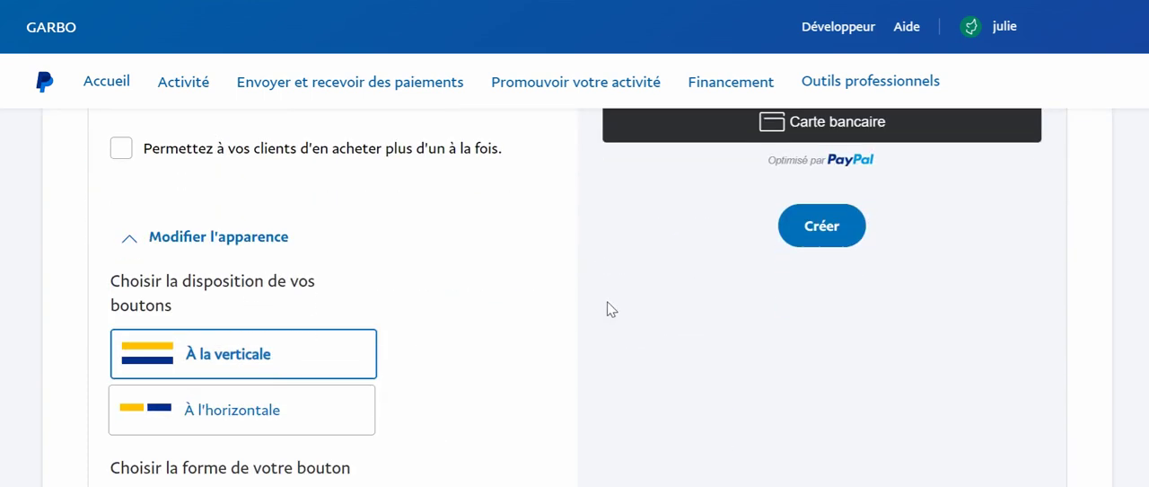
scroll(609, 309, up, 4)
scroll(609, 309, up, 3)
scroll(615, 309, down, 2)
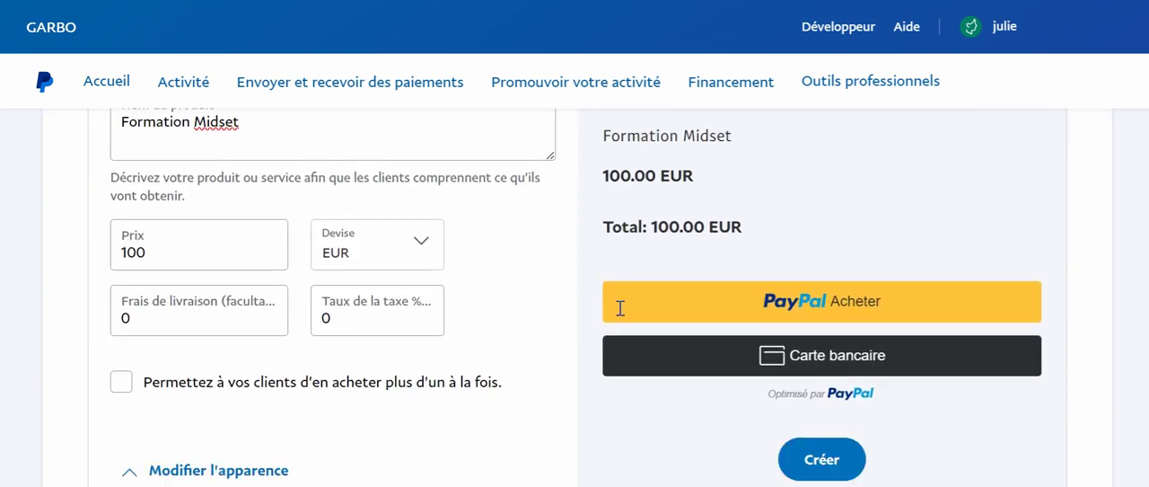
Create the payment button and copy its HTML code from the button code section
click(842, 392)
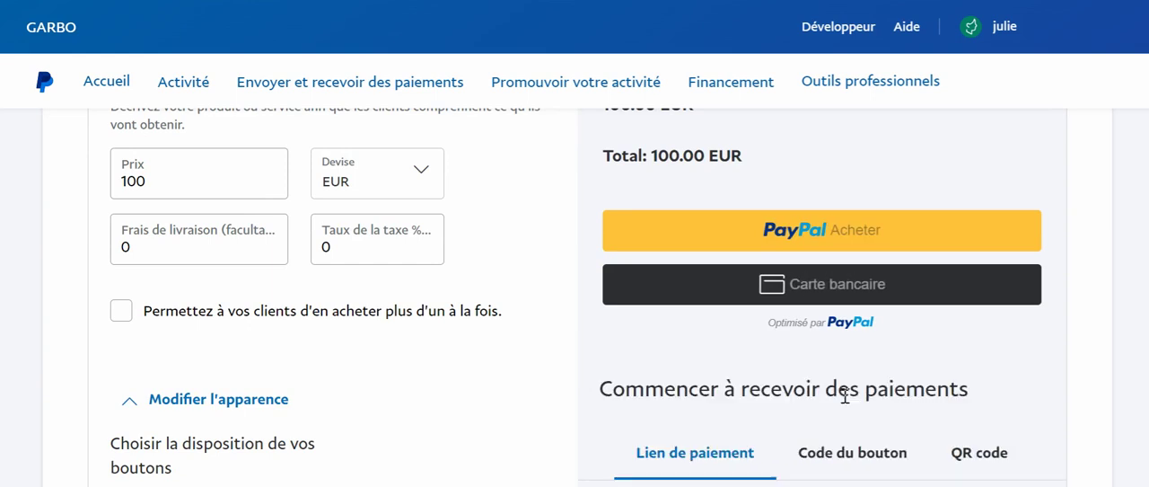
scroll(835, 393, down, 3)
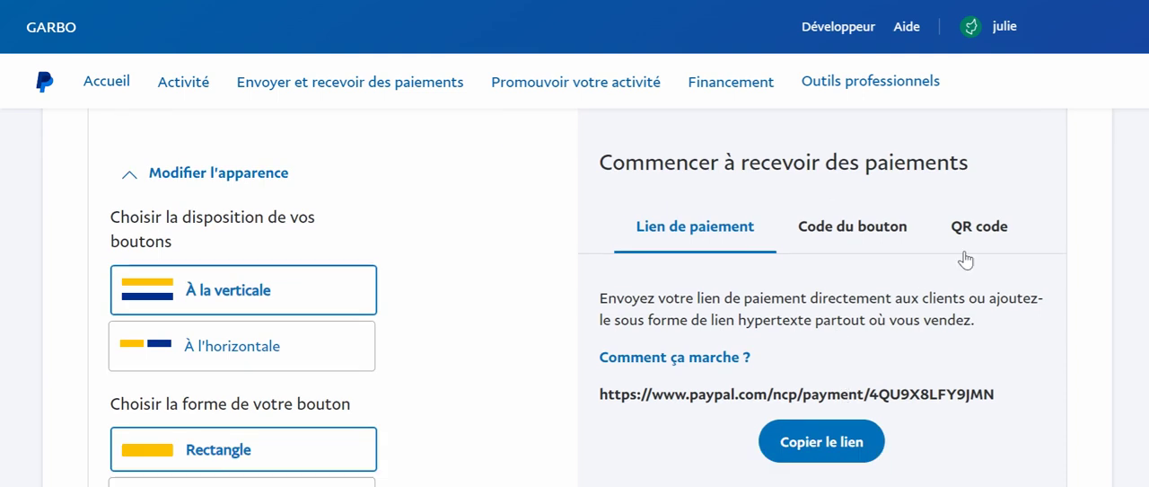
click(890, 236)
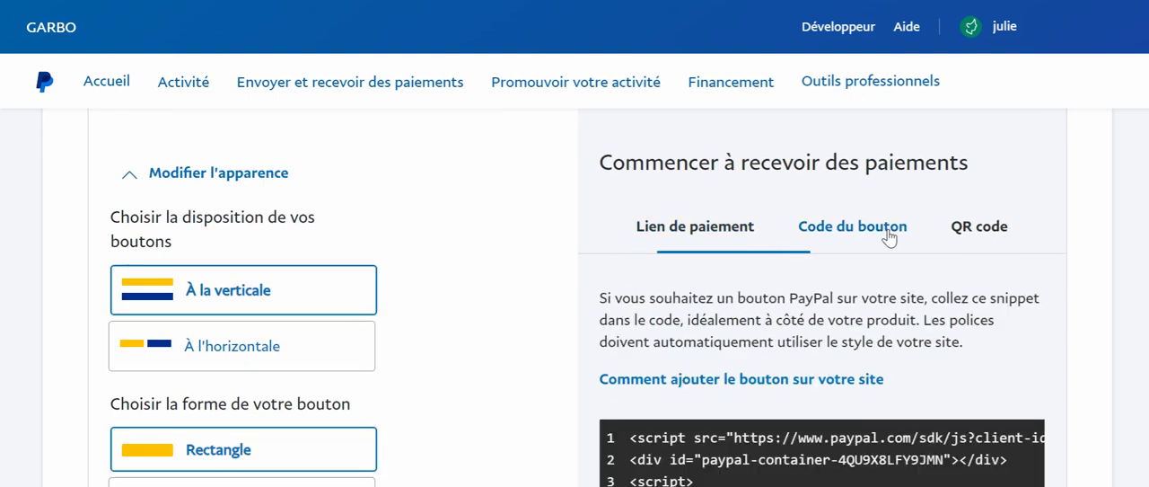
scroll(1011, 337, down, 3)
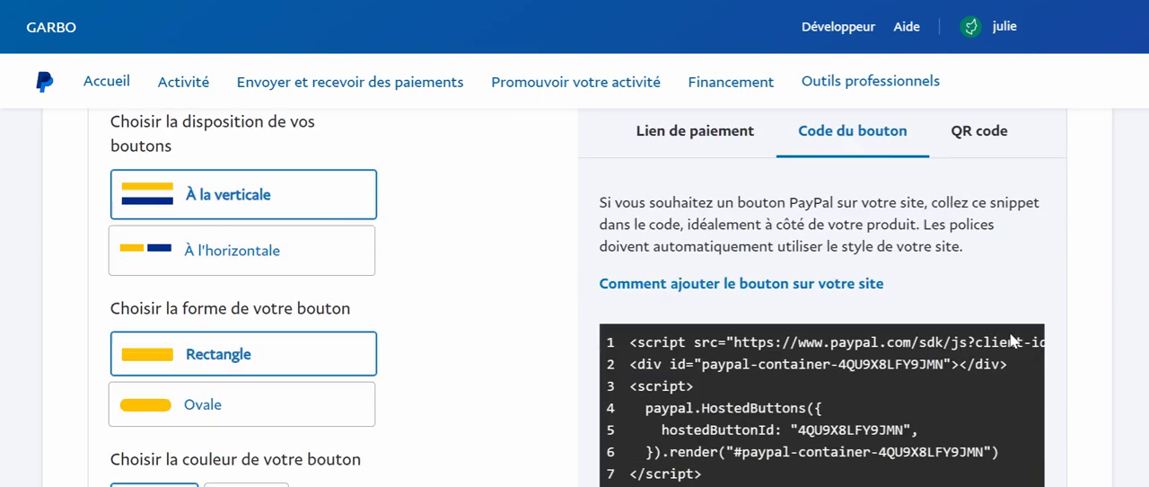
scroll(1010, 333, down, 1)
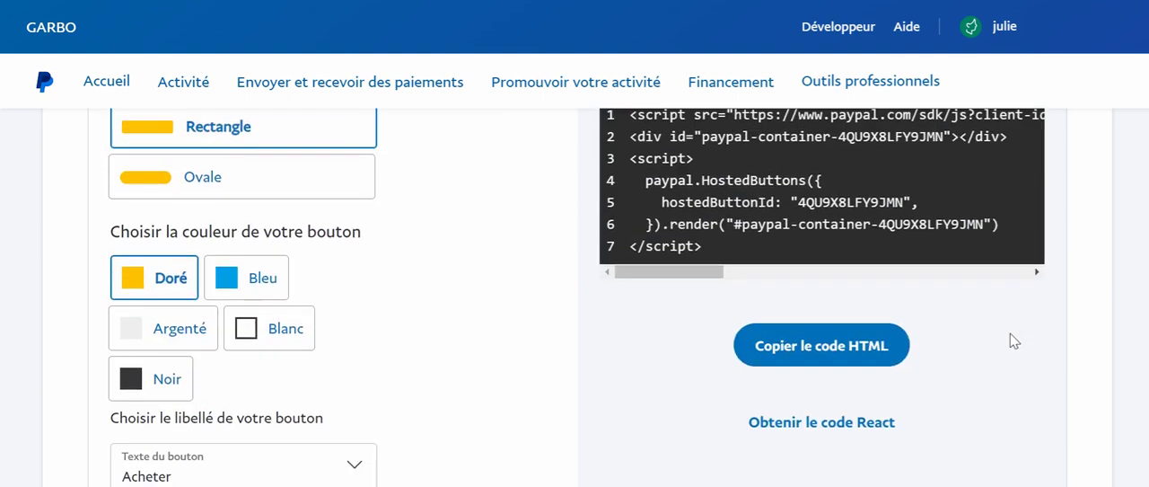
click(821, 358)
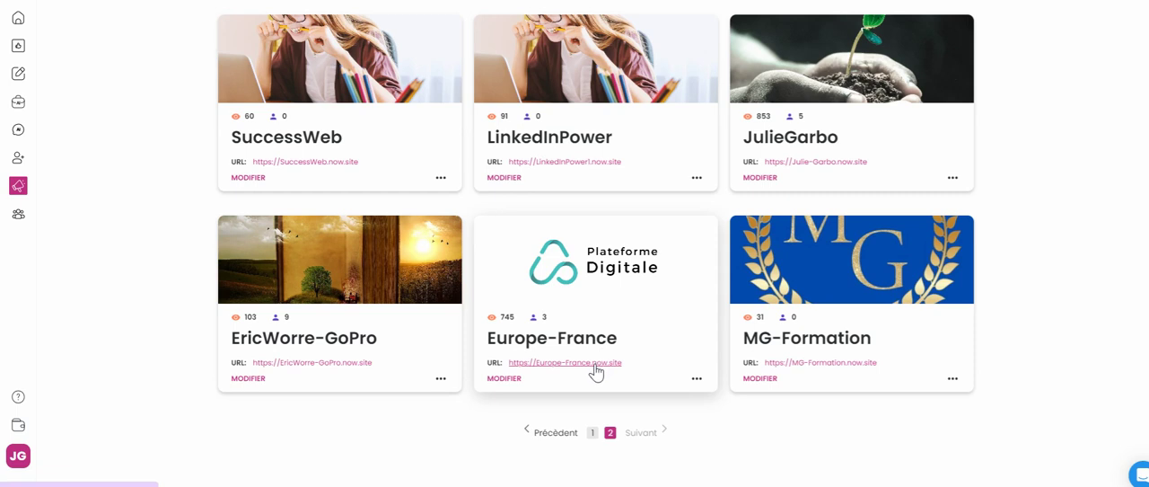
Switch to the Nowsite website builder, open the Europe-France site for editing and add an HTML code block to the first empty section shown
click(587, 308)
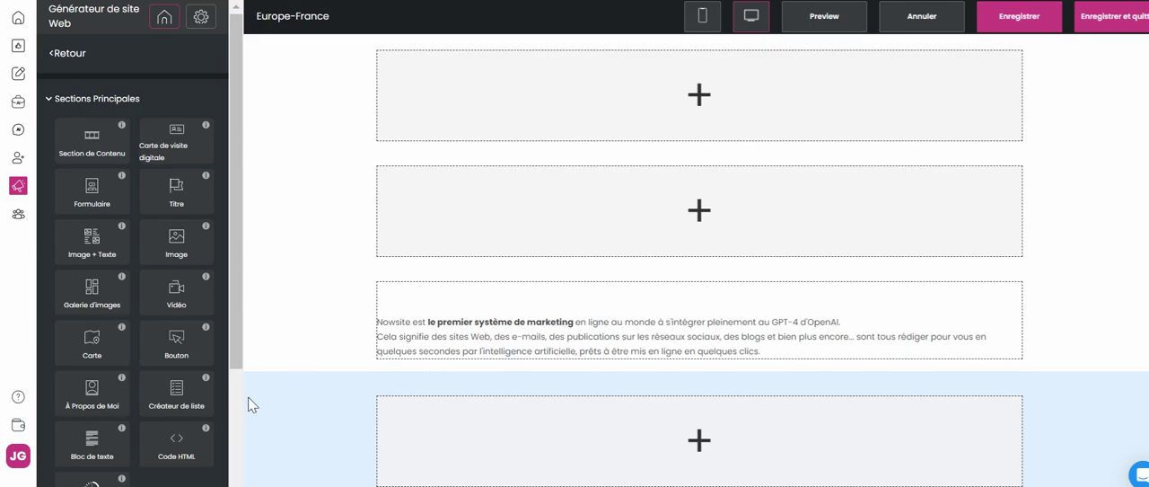
drag(218, 426, 705, 111)
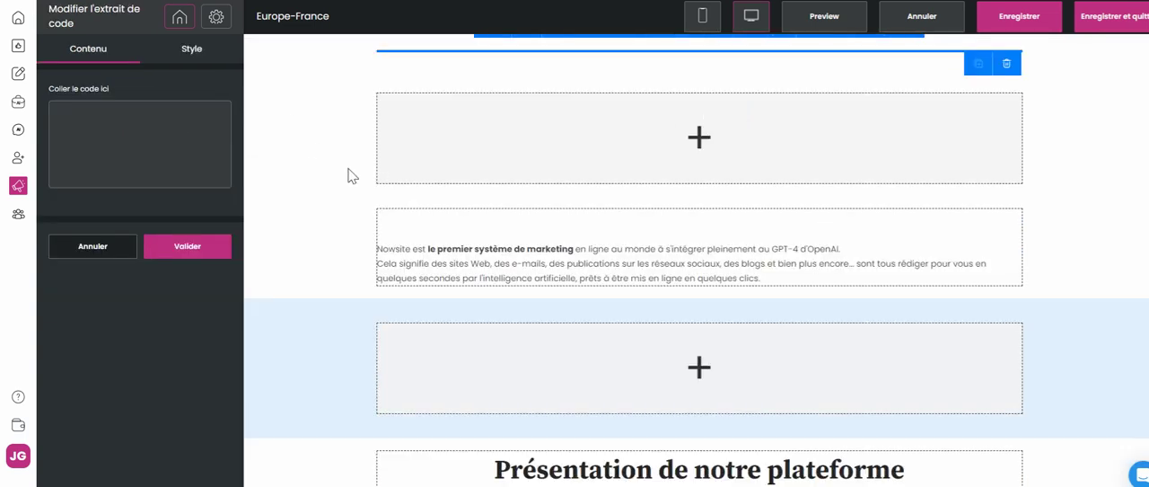
Paste the copied PayPal button code into the new HTML code block
scroll(354, 206, up, 2)
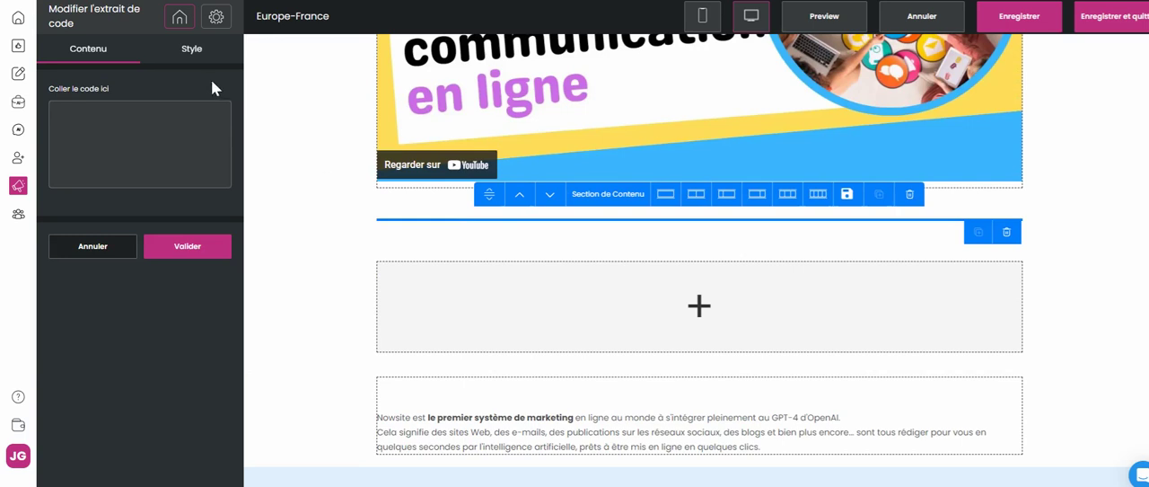
click(111, 129)
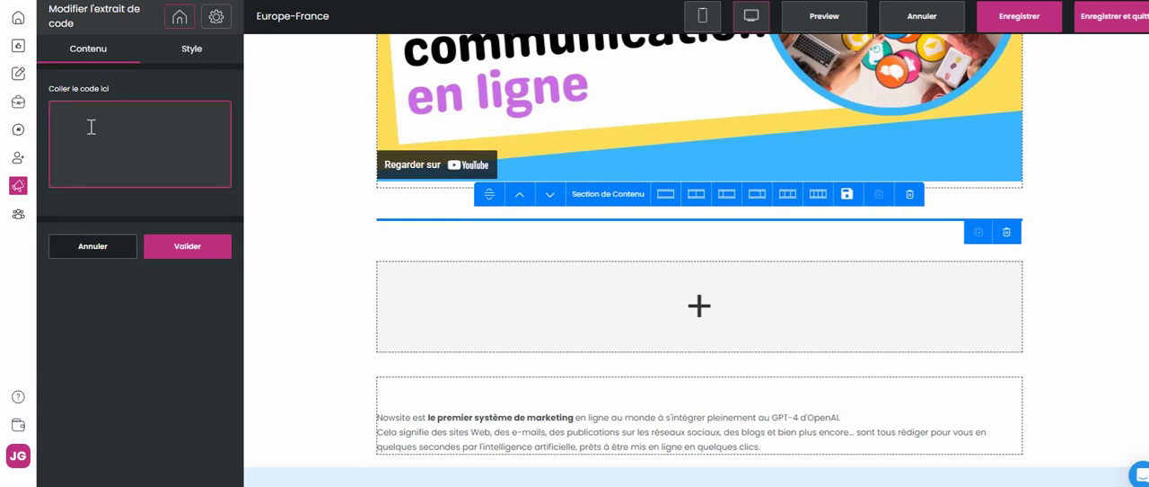
key(ctrl+v)
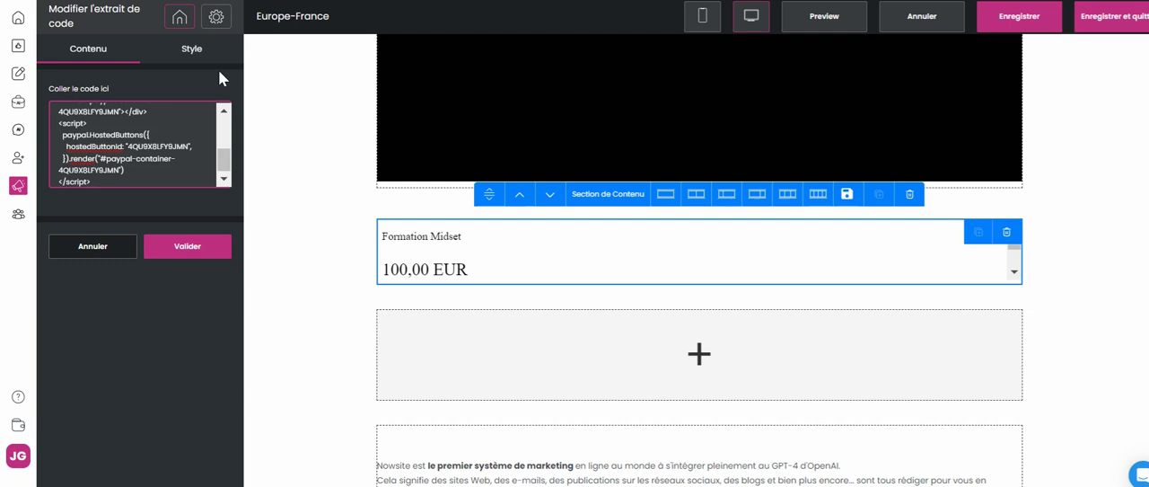
Validate the pasted PayPal code, reopen the HTML block's style settings and set its section height to 400 px
click(191, 257)
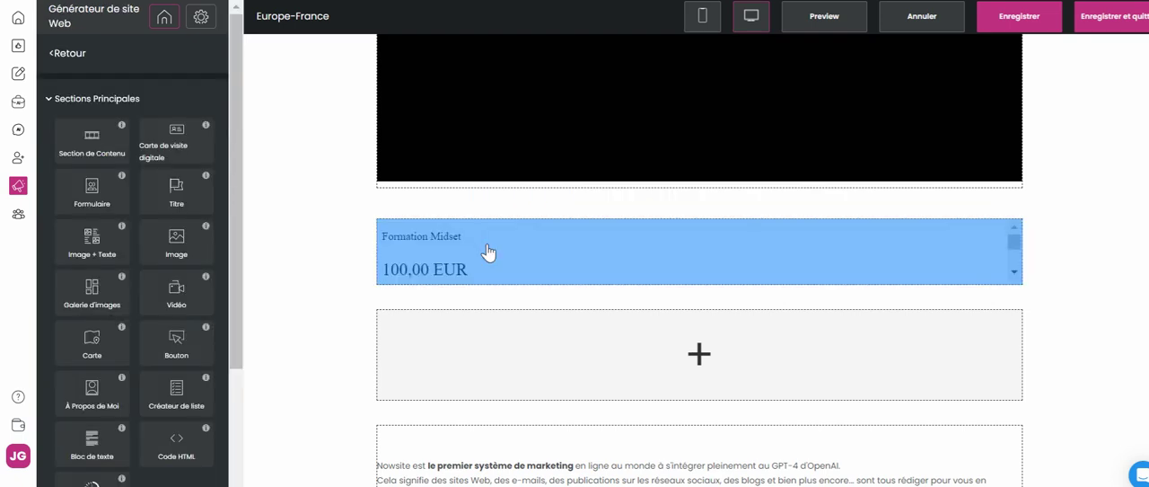
click(488, 252)
click(189, 50)
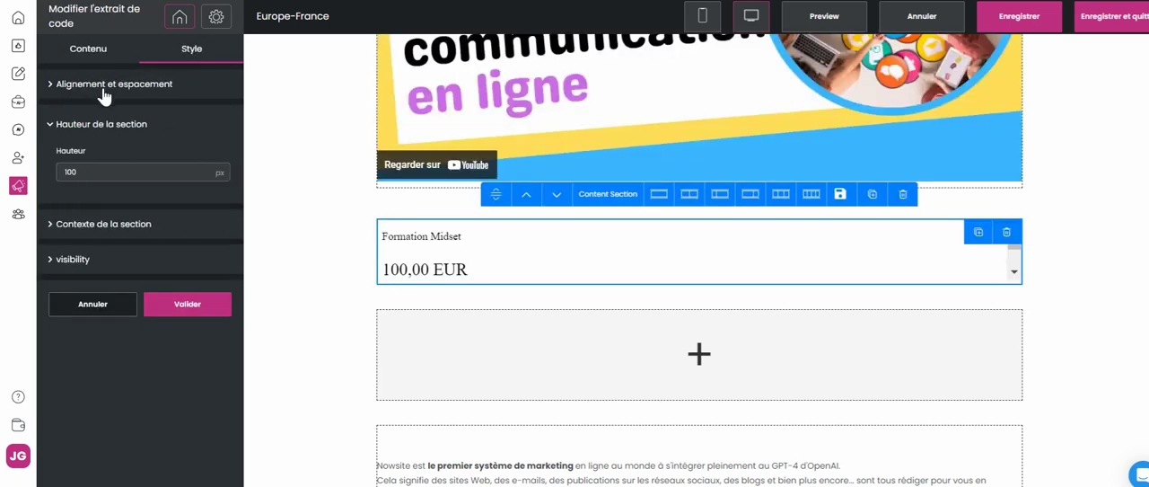
click(102, 173)
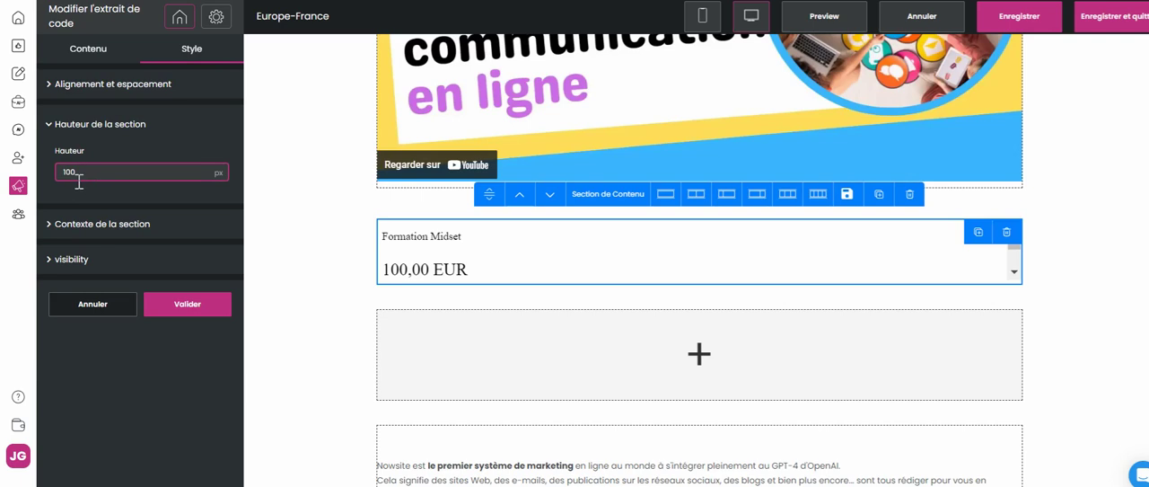
key(BackSpace)
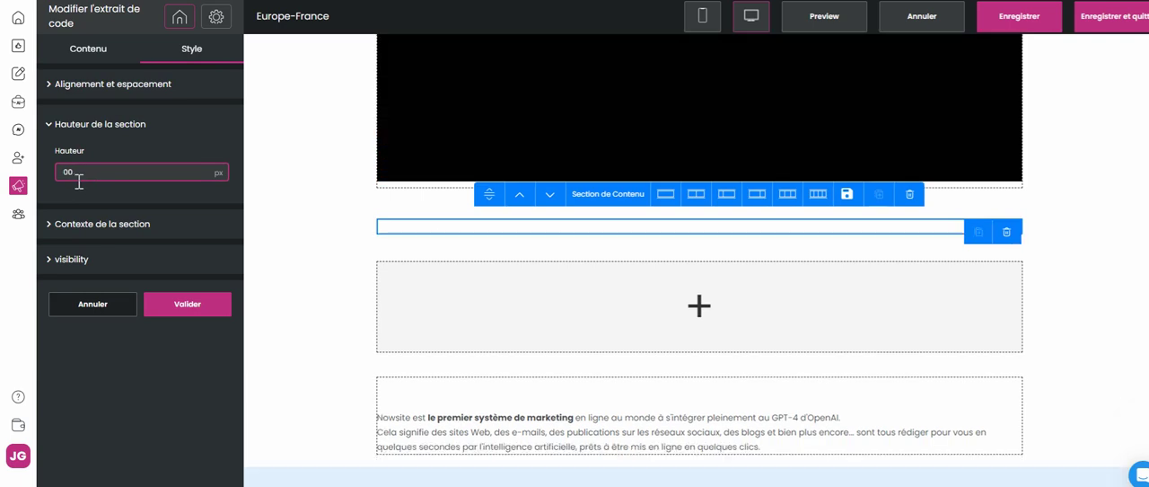
text(4)
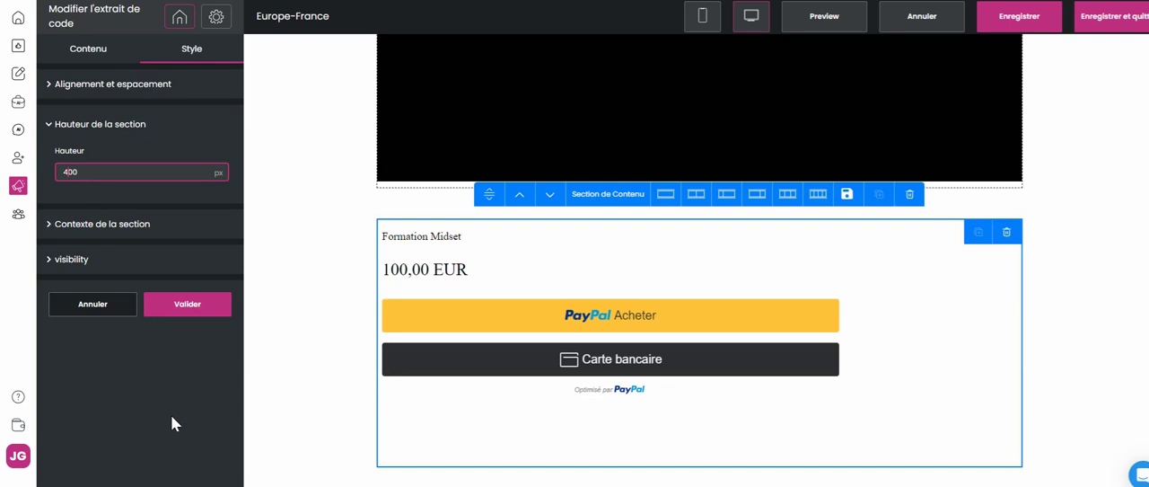
click(189, 308)
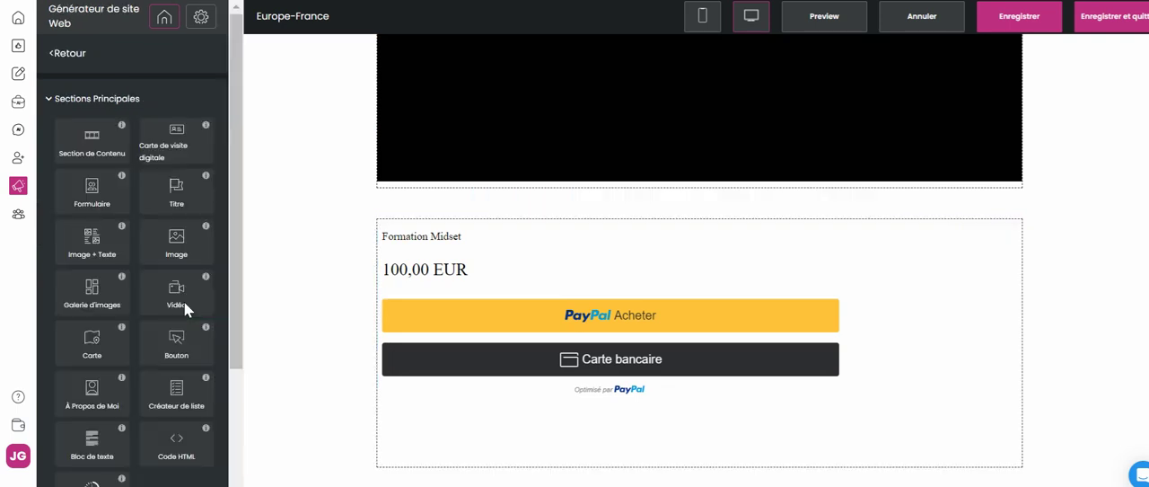
Save the Europe-France website and check the PayPal block in the editor
click(1003, 24)
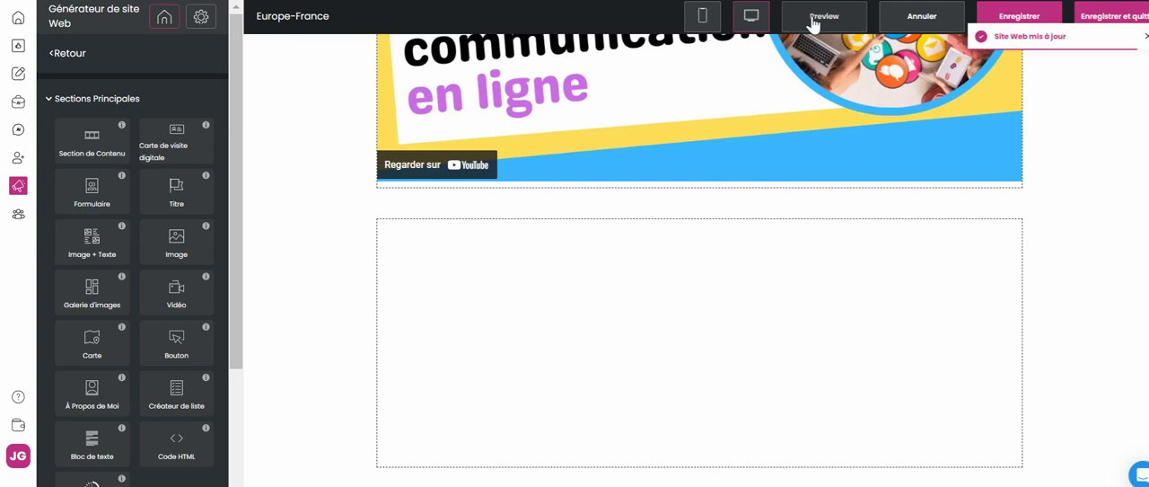
scroll(898, 173, down, 2)
scroll(897, 173, up, 1)
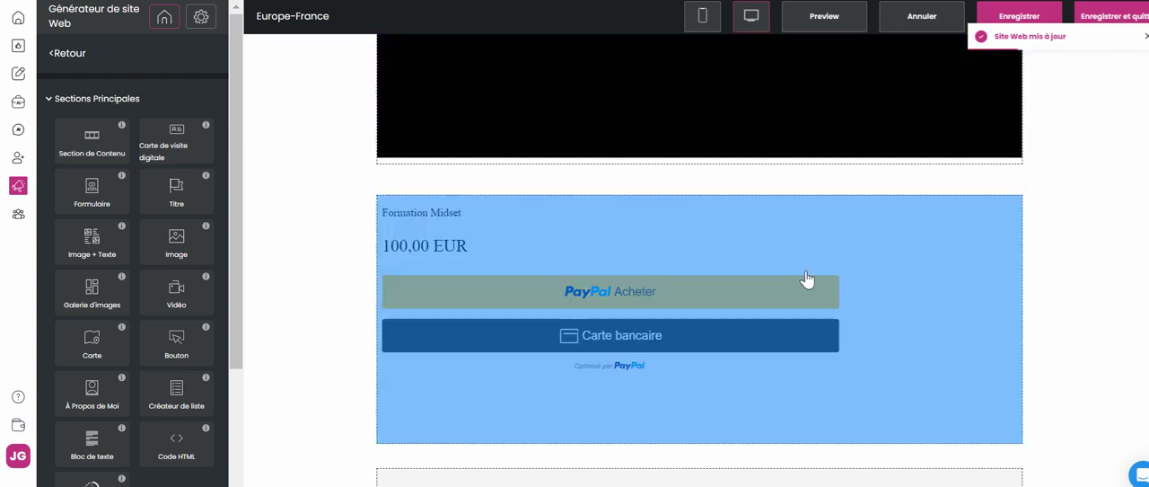
Preview the Europe-France website and examine the Formation Midset payment section with its PayPal and bank card options
click(840, 25)
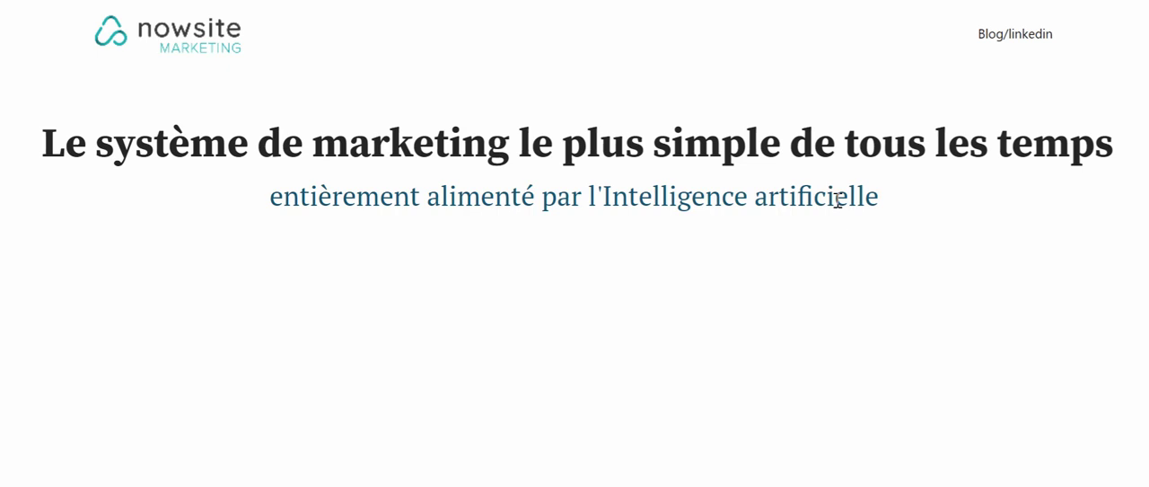
scroll(828, 191, down, 10)
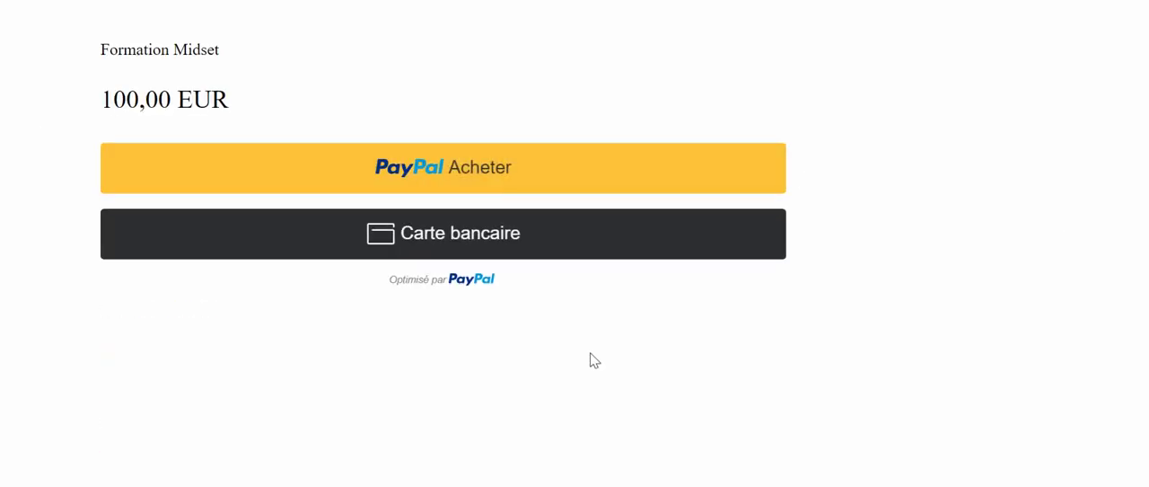
scroll(590, 353, up, 2)
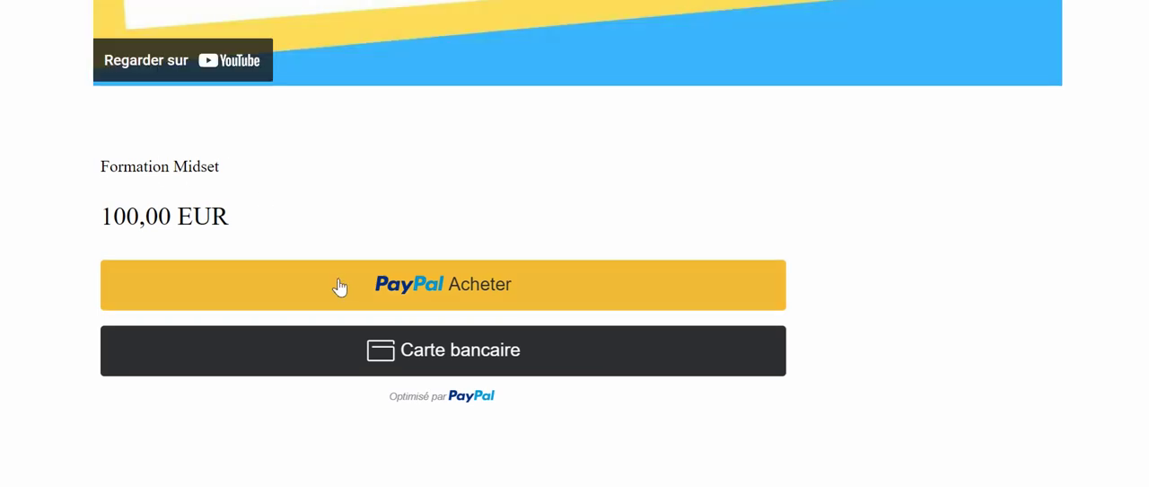
scroll(545, 449, down, 3)
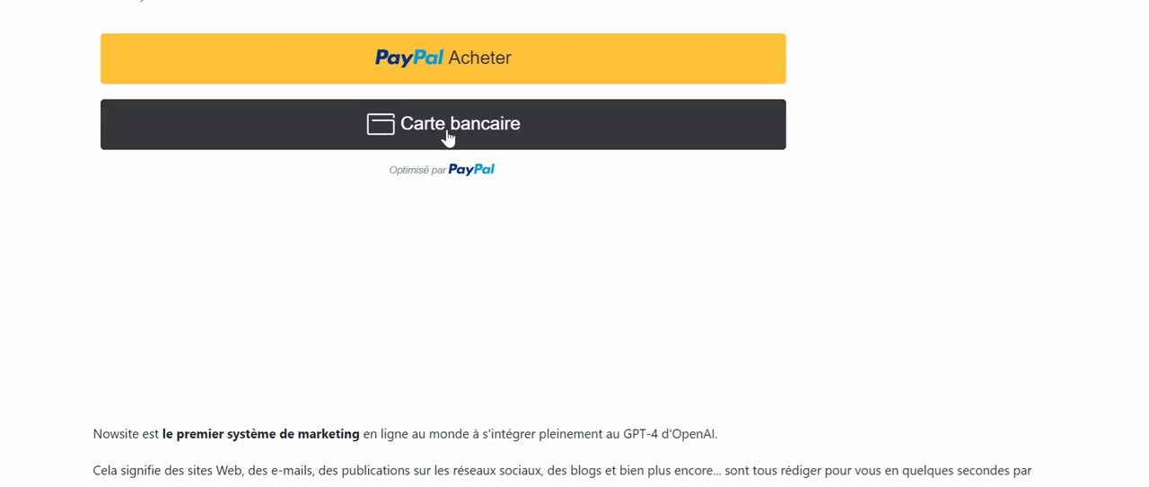
Open the bank card payment form on the previewed page and look through its fields down to the purchase button
click(448, 136)
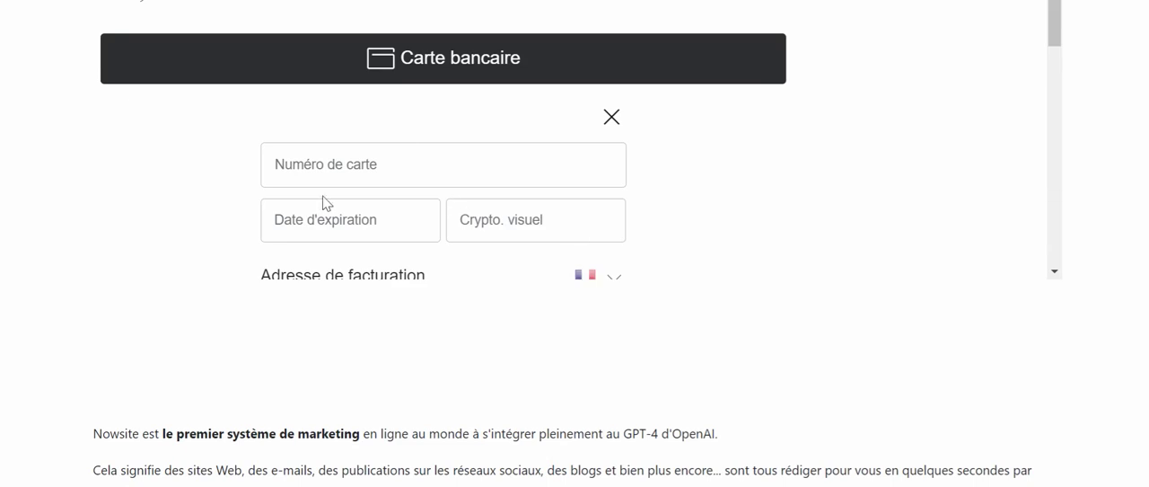
scroll(323, 201, down, 3)
scroll(326, 201, down, 5)
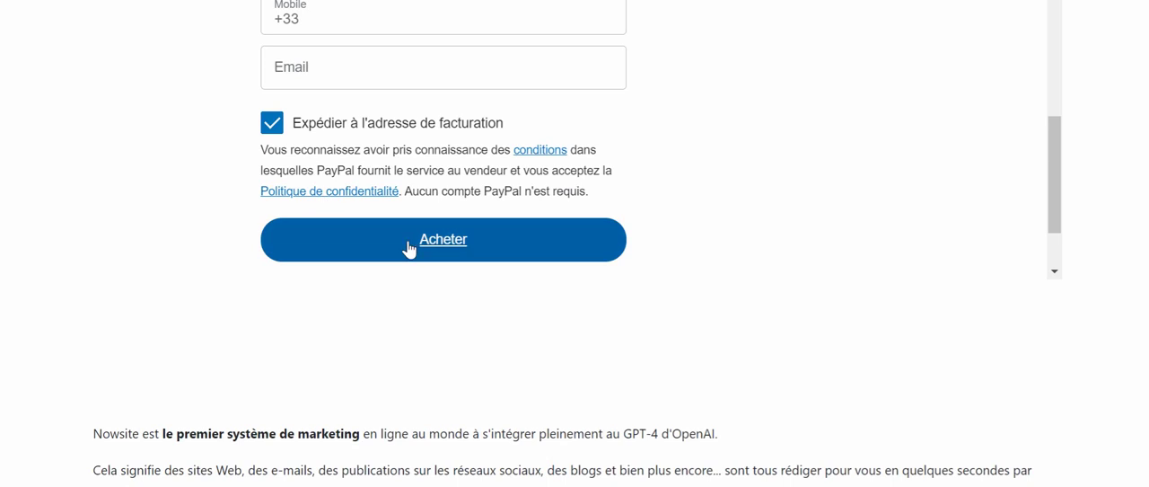
scroll(451, 97, up, 4)
scroll(452, 97, up, 5)
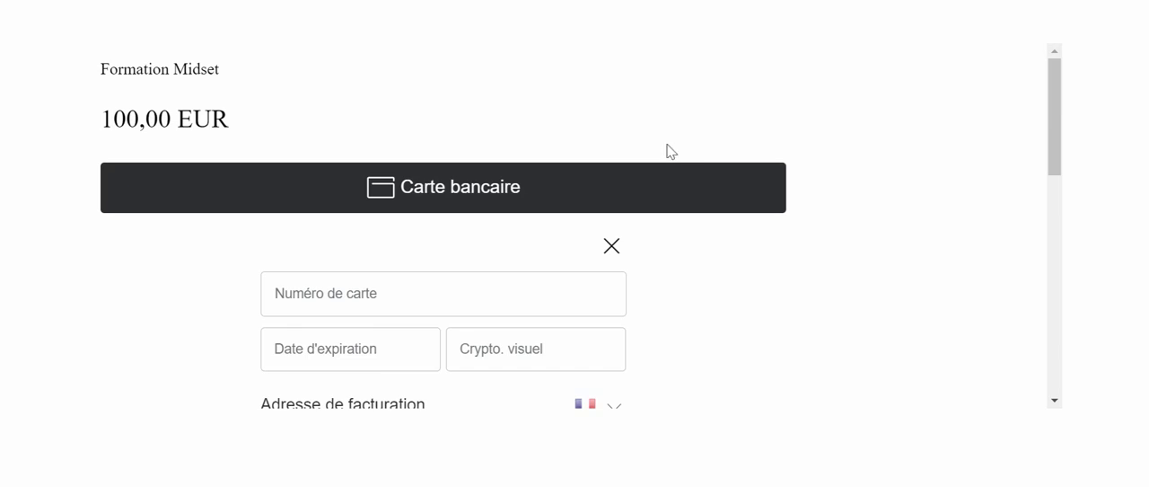
scroll(669, 151, up, 5)
scroll(669, 151, up, 3)
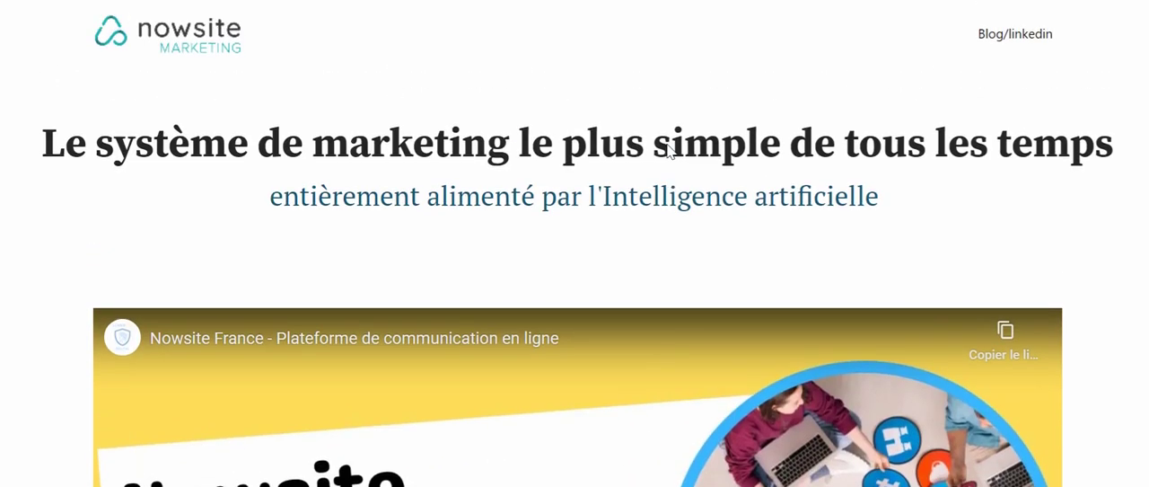